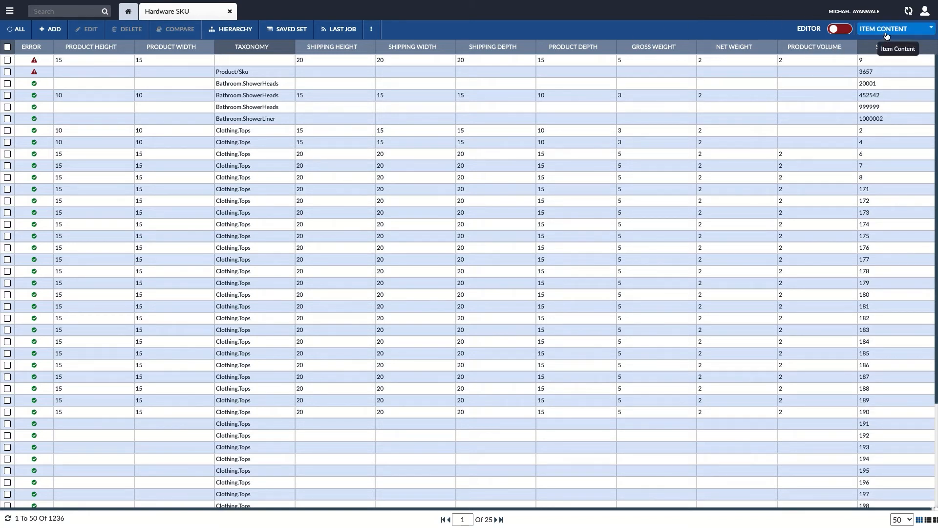
Step: Start a new preference for the Hardware SKU repository and name it "SKU Data View"
{"action": "left_click", "coordinate": [922, 31]}
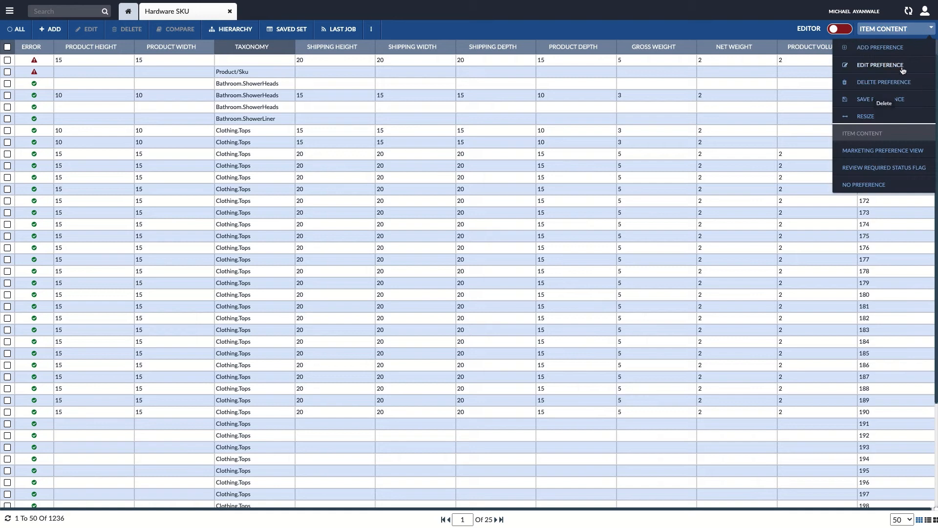
{"action": "left_click", "coordinate": [881, 48]}
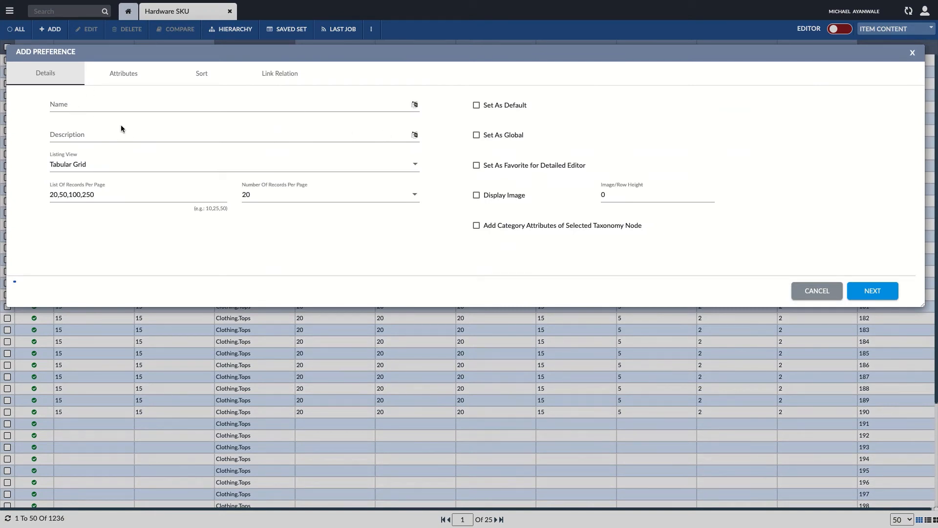
{"action": "left_click", "coordinate": [81, 106]}
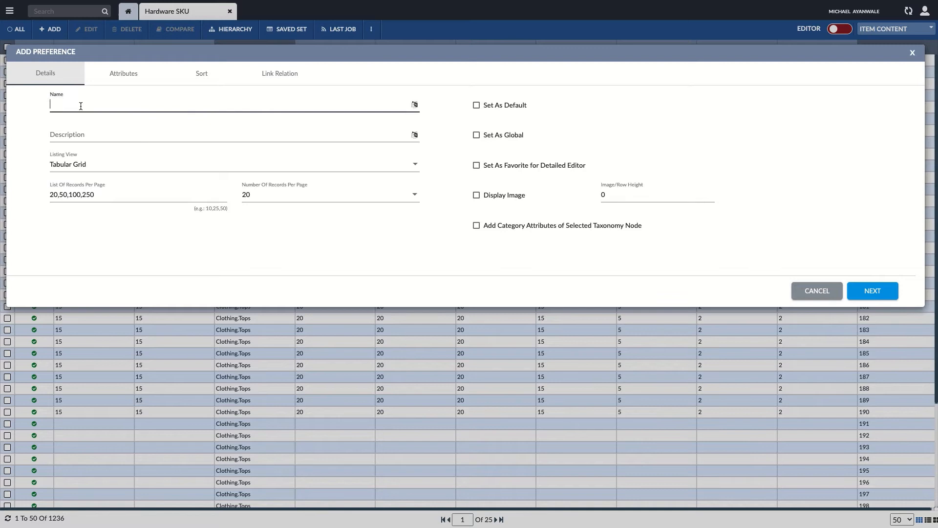
{"action": "type", "text": "SKU Data View"}
Step: Enter "View for SKU Data" as the description of the new preference
{"action": "left_click", "coordinate": [79, 132]}
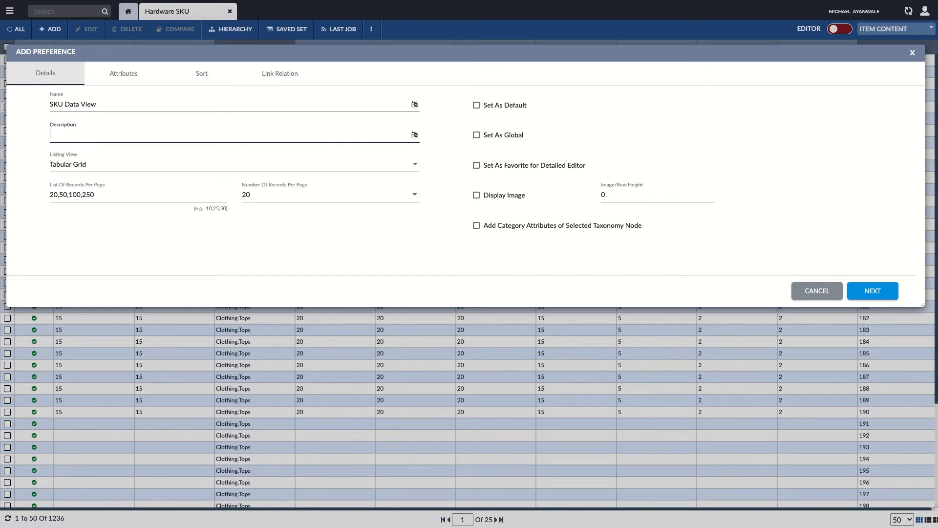
{"action": "type", "text": "View for SKU Data"}
Step: Check the listing view options, keeping Tabular Grid, and the list of records per page
{"action": "left_click", "coordinate": [130, 170]}
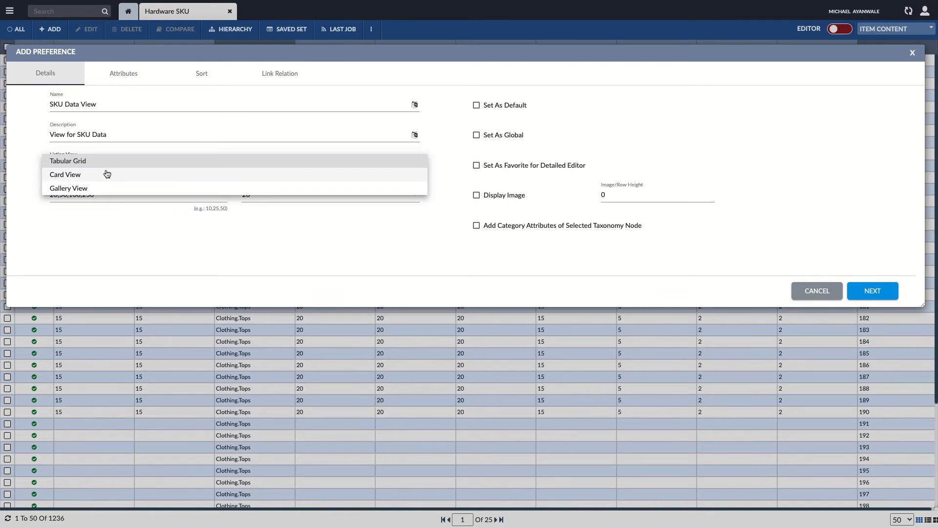
{"action": "left_click", "coordinate": [114, 224]}
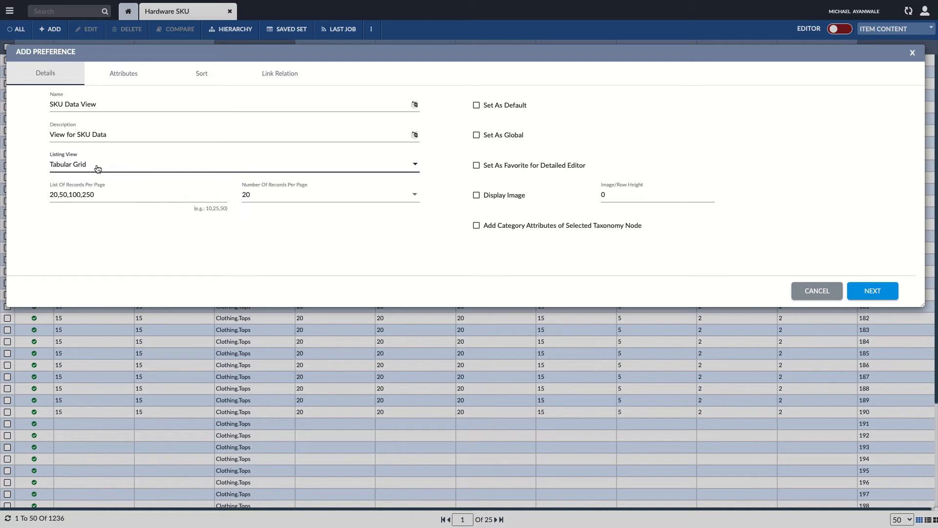
{"action": "left_click", "coordinate": [167, 199]}
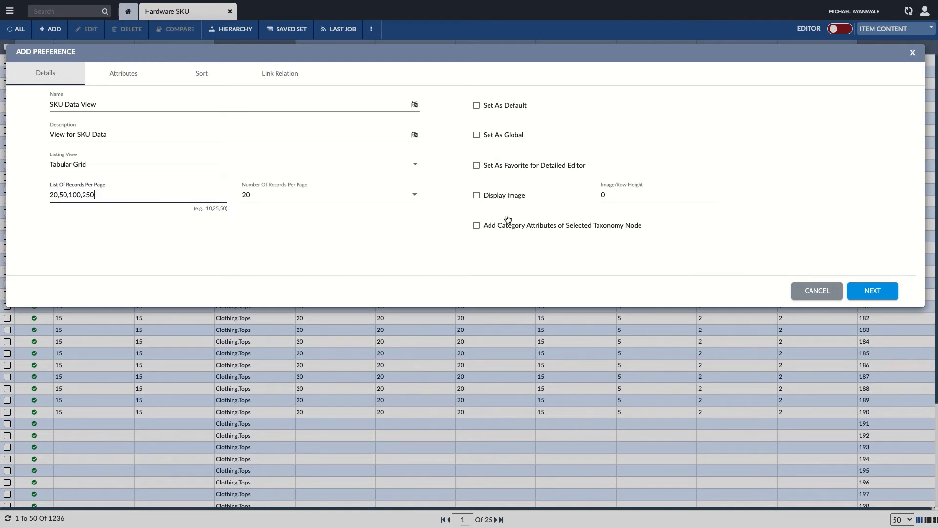
Step: Add the SKU Number attribute from Core Info in the Hardware_SKU repository to the preference's current columns
{"action": "left_click", "coordinate": [124, 76]}
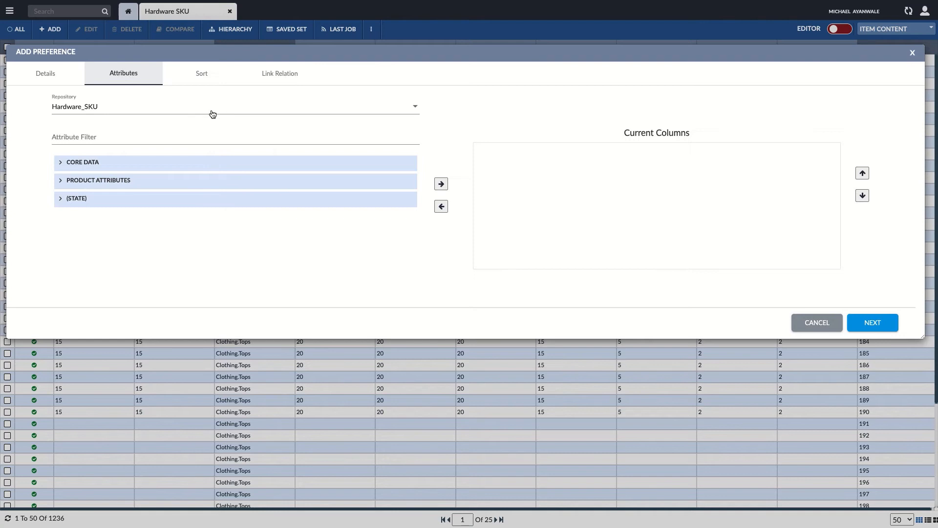
{"action": "left_click", "coordinate": [122, 113]}
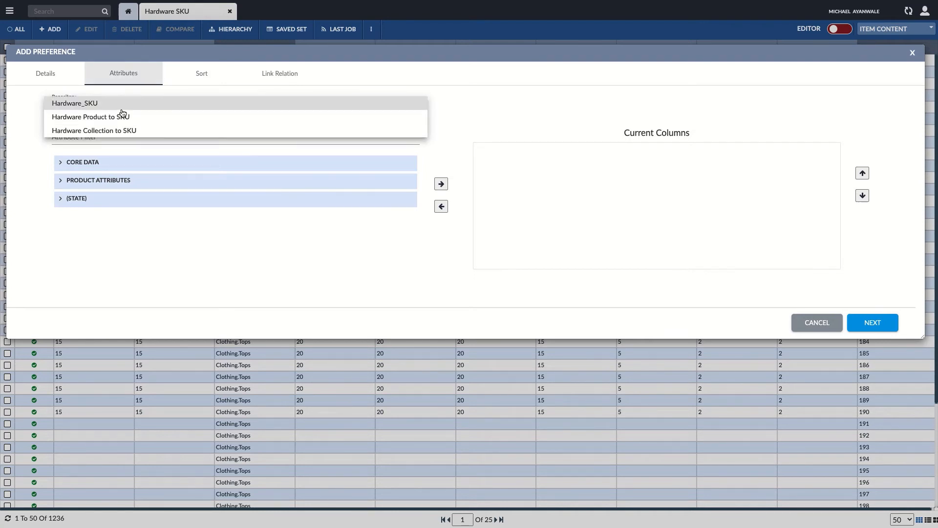
{"action": "left_click", "coordinate": [90, 107]}
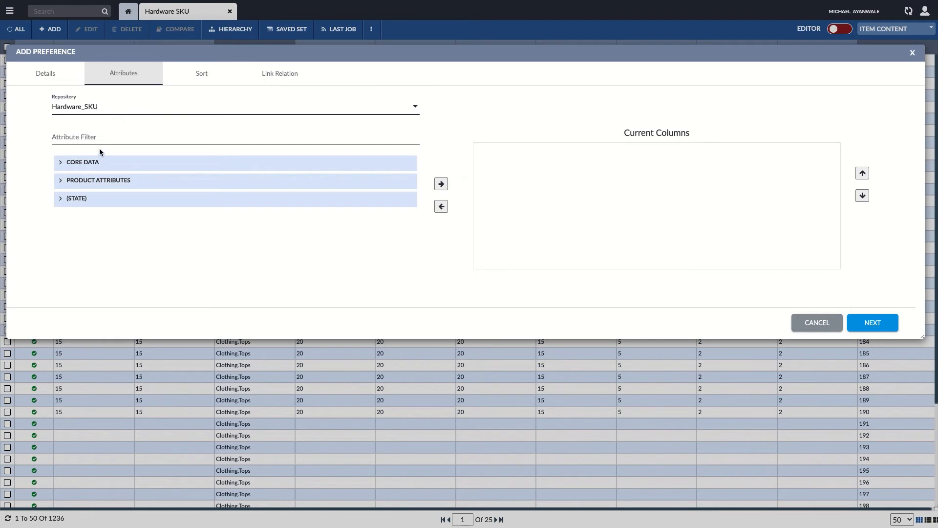
{"action": "left_click", "coordinate": [61, 163]}
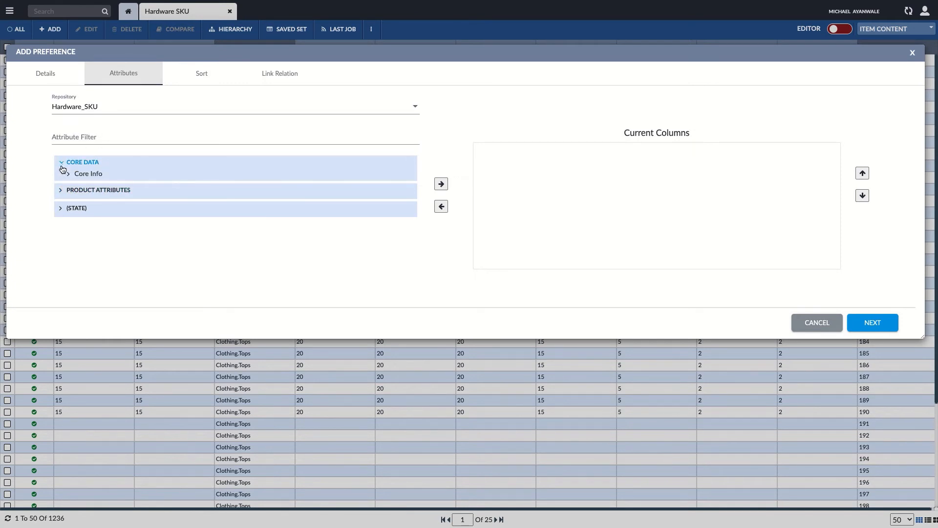
{"action": "left_click", "coordinate": [71, 175]}
{"action": "scroll", "coordinate": [98, 186], "scroll_direction": "down", "scroll_amount": 1}
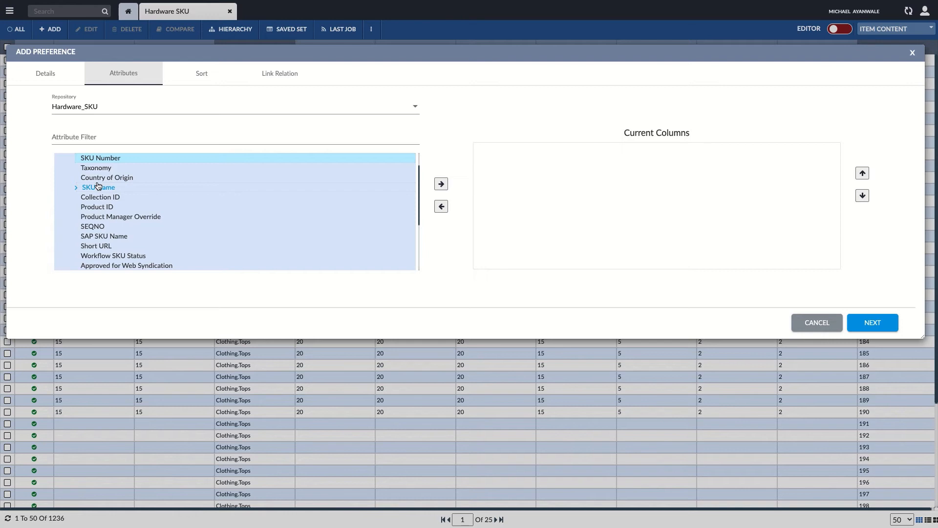
{"action": "left_click", "coordinate": [440, 184]}
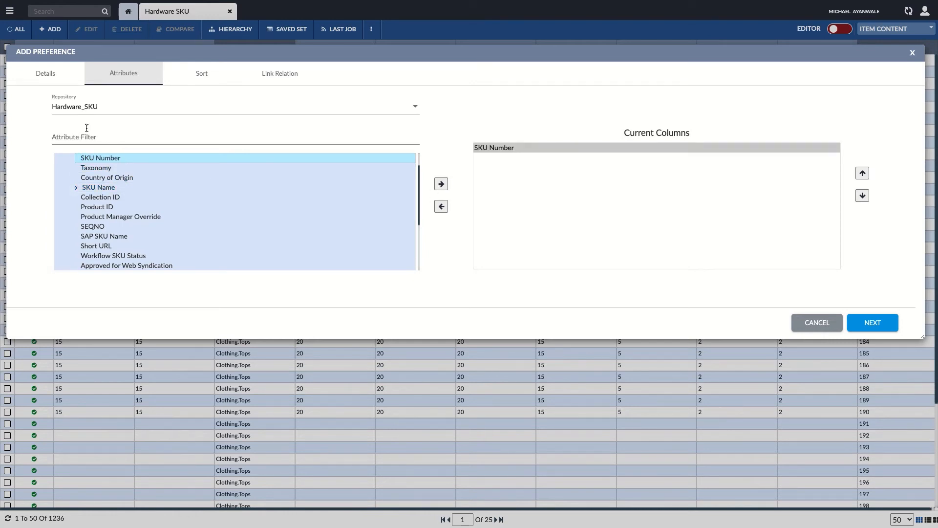
Step: Filter the attributes by "Short" and add Short URL to the current columns
{"action": "left_click", "coordinate": [97, 137]}
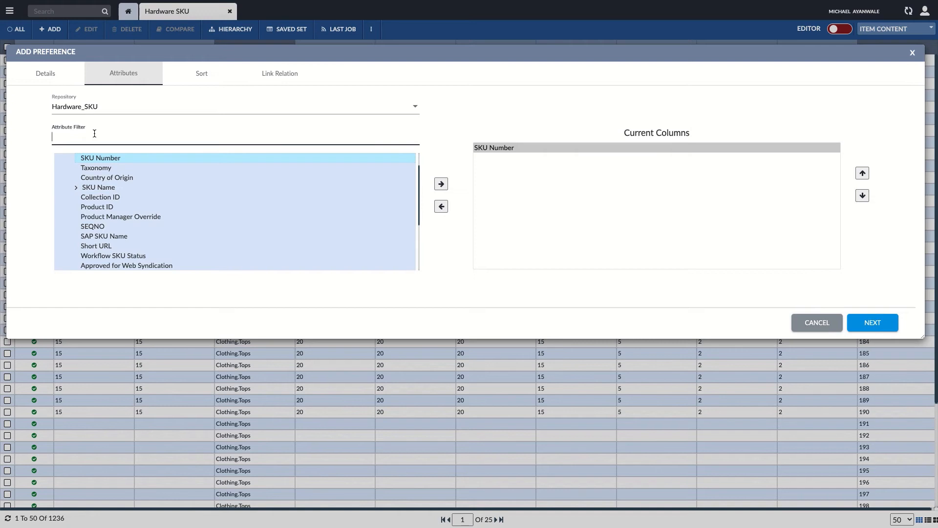
{"action": "type", "text": "Sho"}
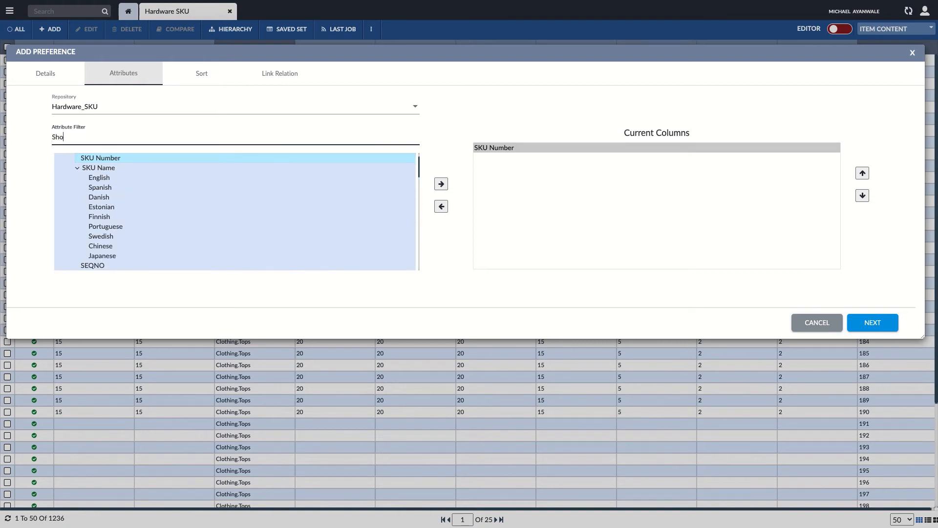
{"action": "type", "text": "rt"}
{"action": "left_click", "coordinate": [94, 186]}
{"action": "left_click", "coordinate": [441, 184]}
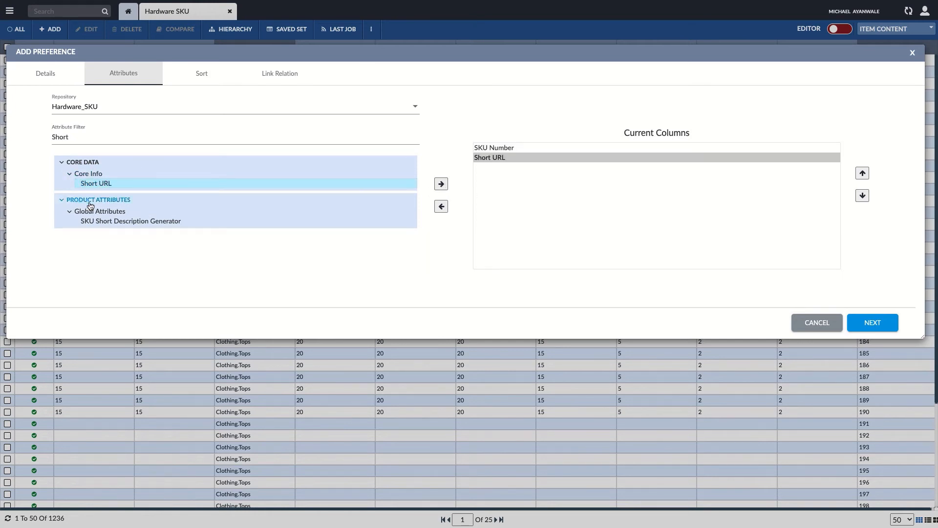
Step: Add SKU Short Description Generator to the current columns, and remove it from them again
{"action": "left_click", "coordinate": [105, 221]}
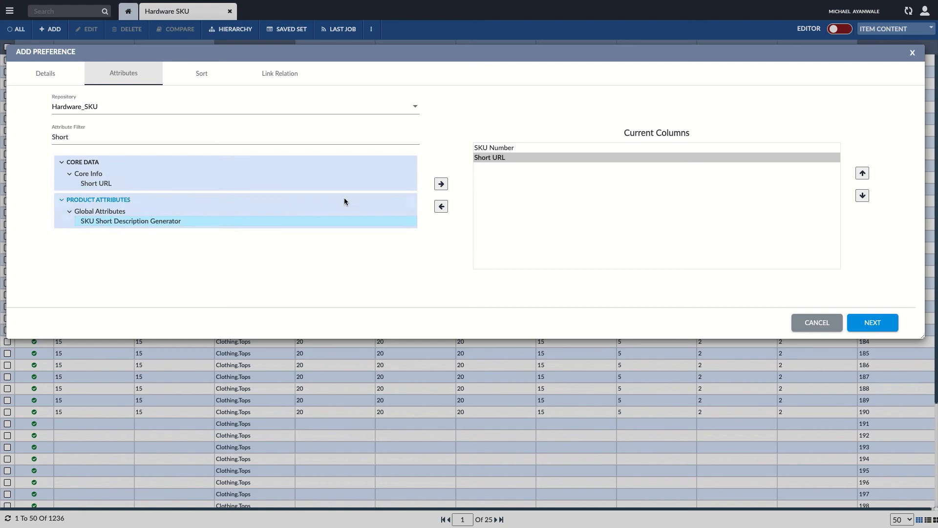
{"action": "left_click", "coordinate": [443, 185]}
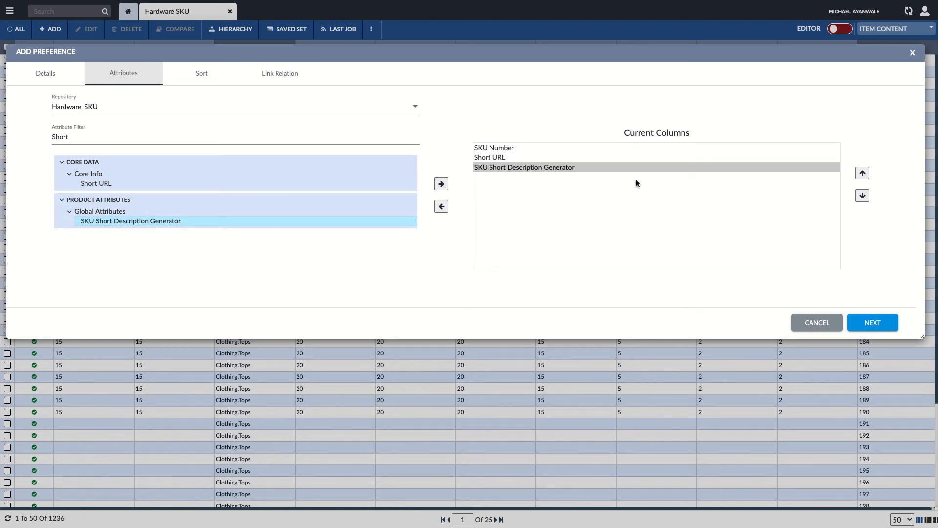
{"action": "left_click", "coordinate": [574, 169]}
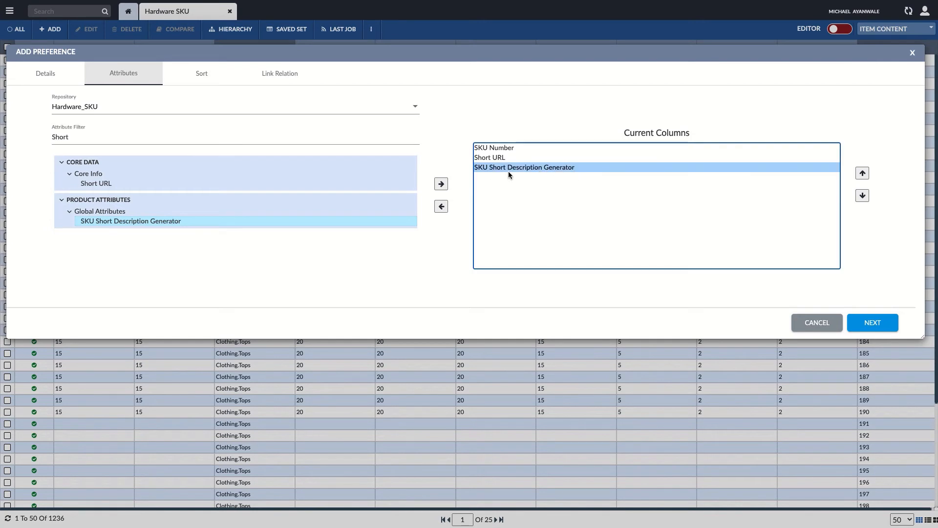
{"action": "left_click", "coordinate": [442, 207]}
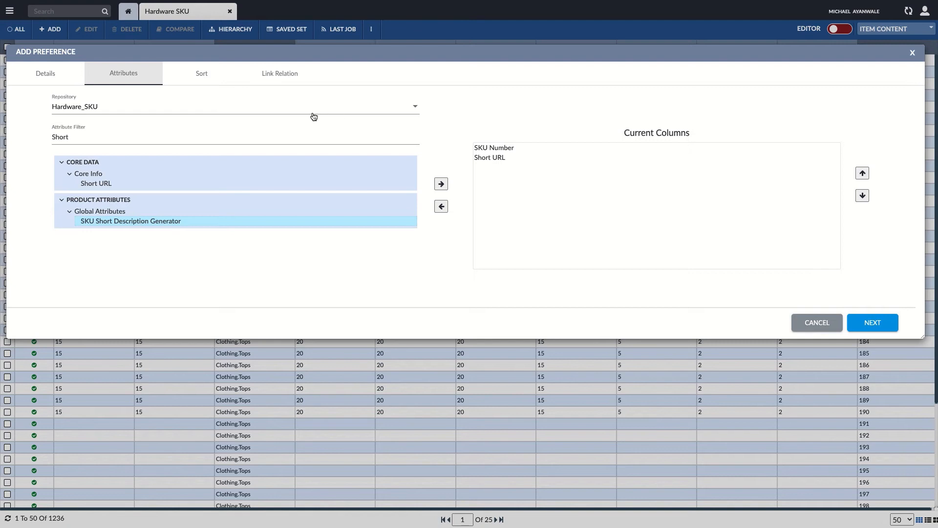
Step: Select SKU Number among the attributes available for sorting
{"action": "left_click", "coordinate": [204, 79]}
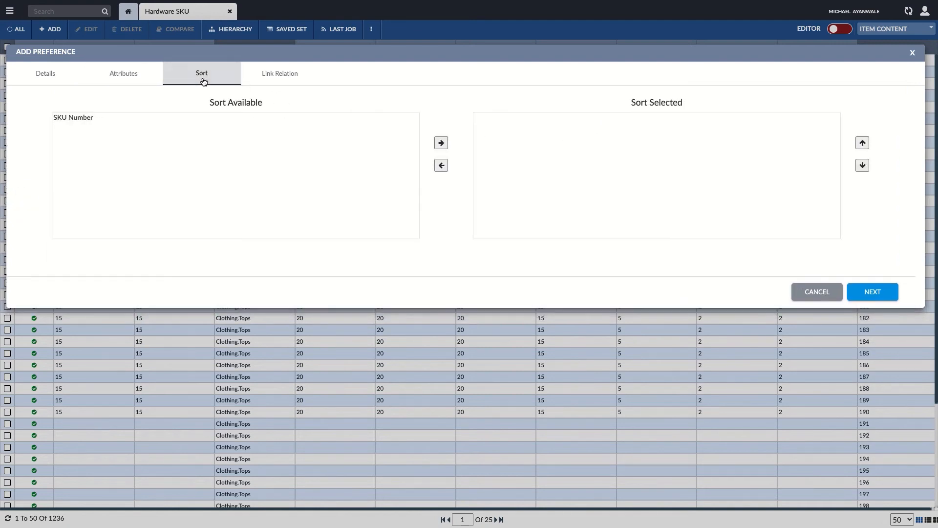
{"action": "left_click", "coordinate": [102, 117]}
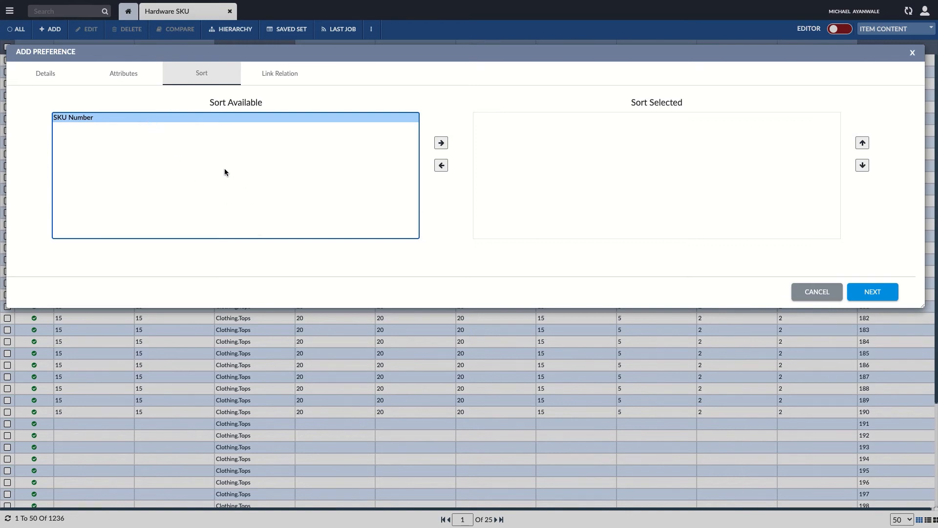
Step: Add Parent Record to the selected linked groups and cancel the new preference
{"action": "left_click", "coordinate": [282, 80]}
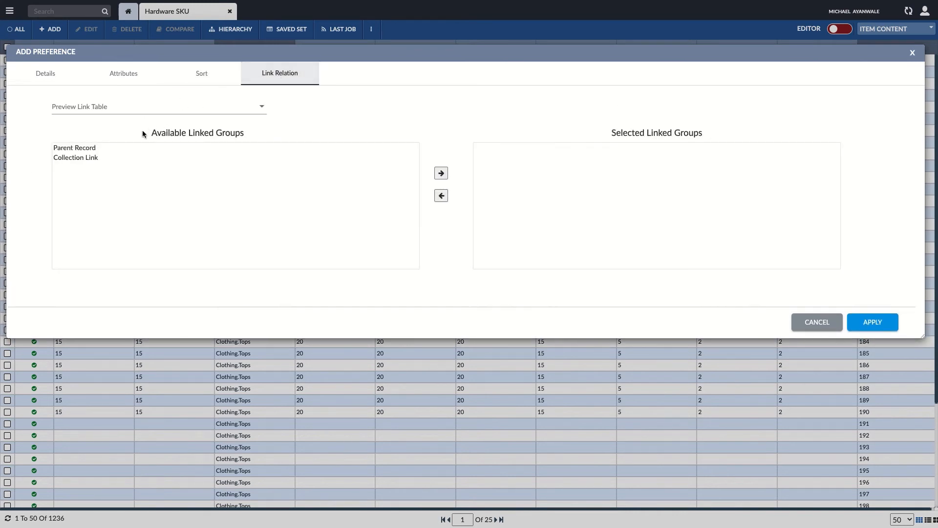
{"action": "left_click", "coordinate": [88, 150]}
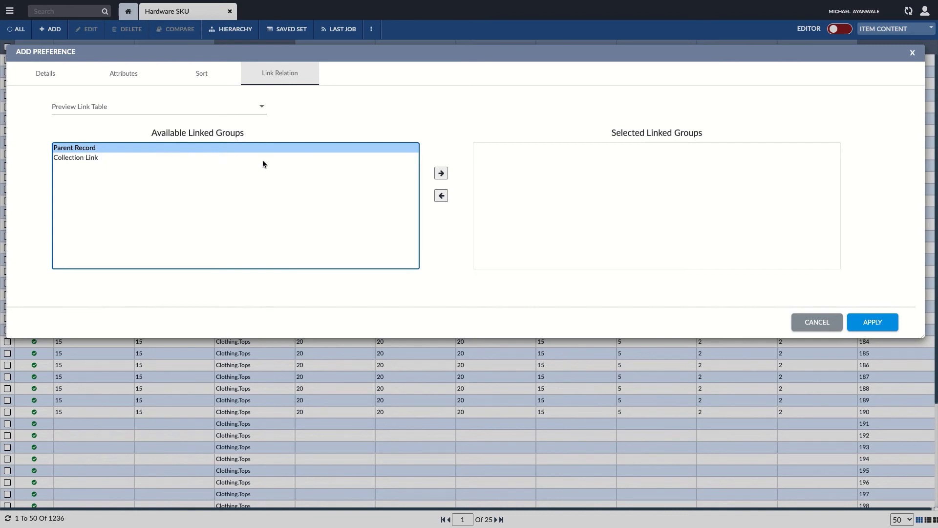
{"action": "left_click", "coordinate": [442, 174]}
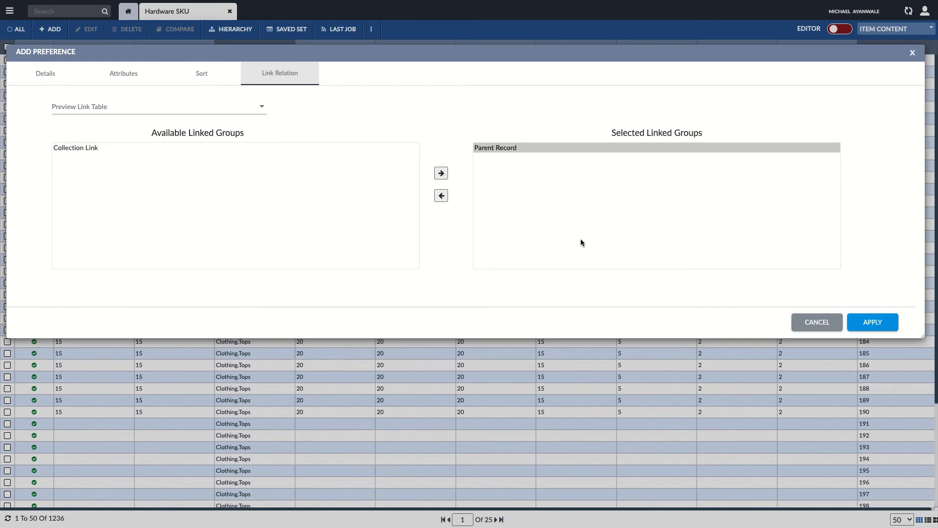
{"action": "left_click", "coordinate": [834, 327]}
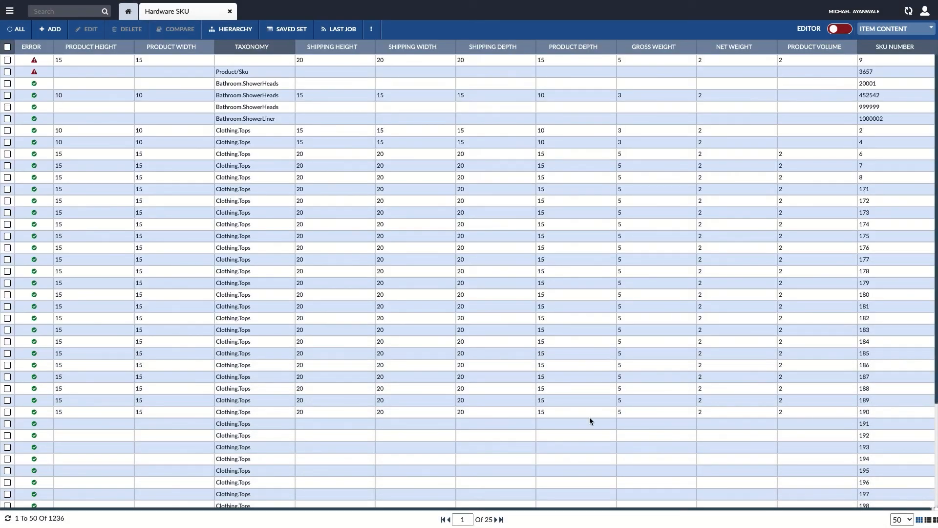
Step: Select the Item Content preference and look through the records in the SKU listing
{"action": "scroll", "coordinate": [626, 234], "scroll_direction": "down", "scroll_amount": 1}
{"action": "scroll", "coordinate": [614, 235], "scroll_direction": "up", "scroll_amount": 1}
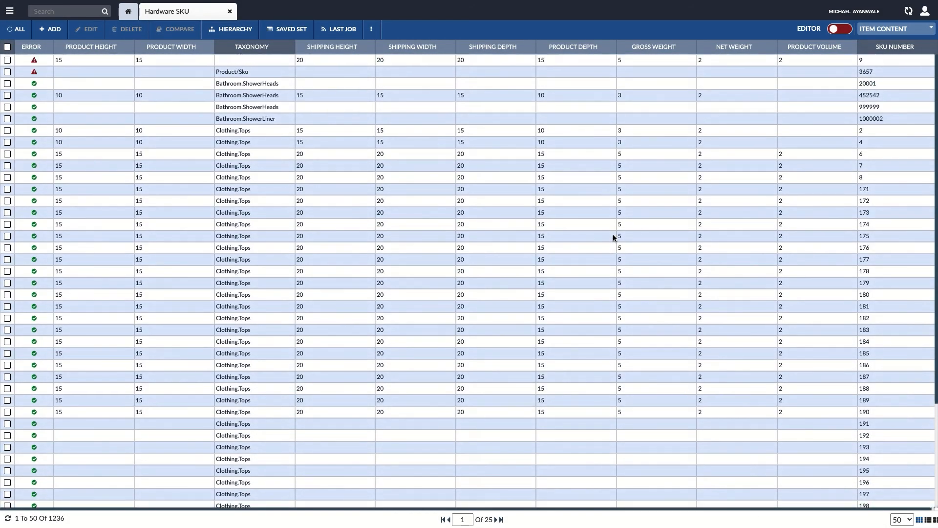
{"action": "left_click", "coordinate": [925, 32]}
{"action": "left_click", "coordinate": [872, 133]}
{"action": "scroll", "coordinate": [888, 274], "scroll_direction": "down", "scroll_amount": 2}
{"action": "scroll", "coordinate": [882, 300], "scroll_direction": "up", "scroll_amount": 2}
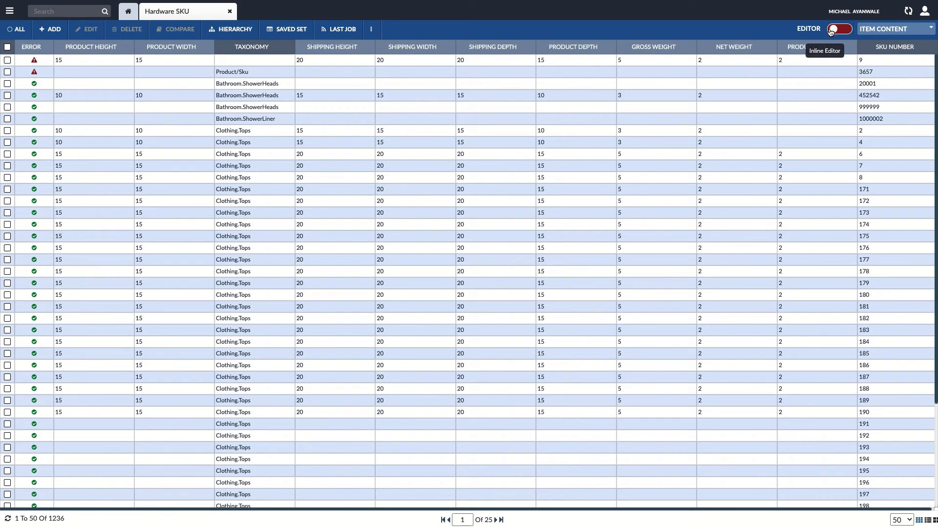
Step: Apply the Marketing Preference View and look through its card view records
{"action": "left_click", "coordinate": [902, 30]}
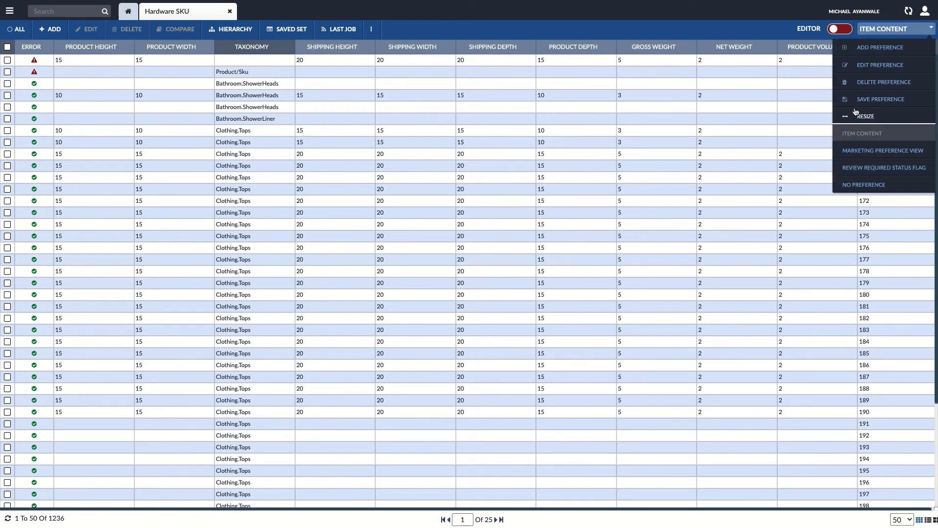
{"action": "left_click", "coordinate": [879, 151]}
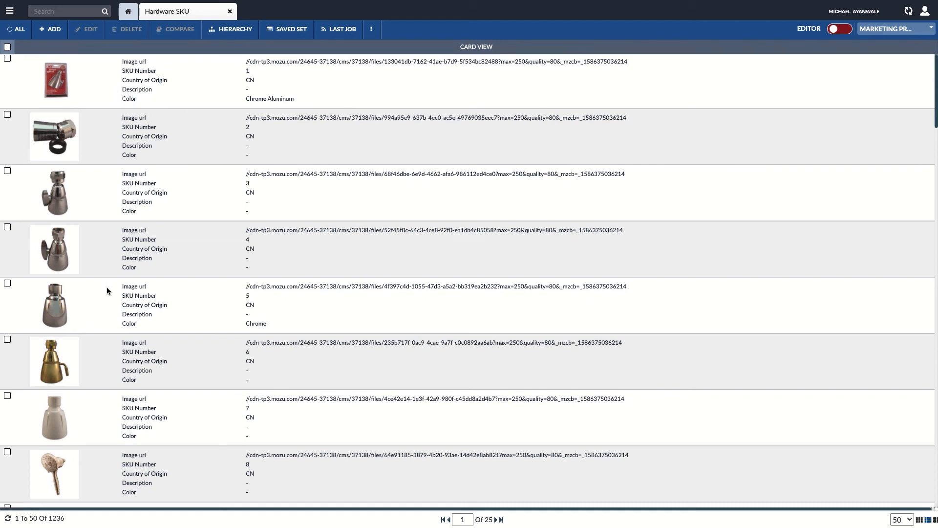
{"action": "scroll", "coordinate": [107, 291], "scroll_direction": "down", "scroll_amount": 2}
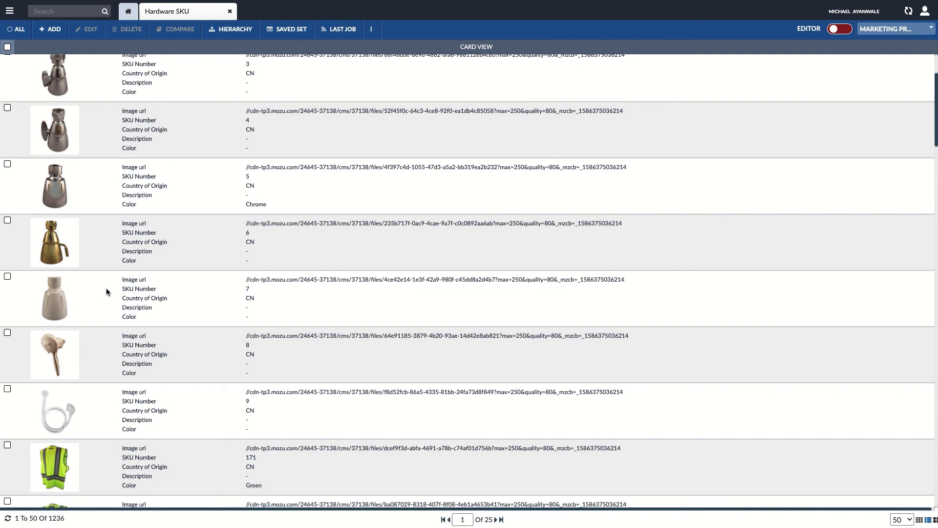
{"action": "scroll", "coordinate": [142, 232], "scroll_direction": "up", "scroll_amount": 2}
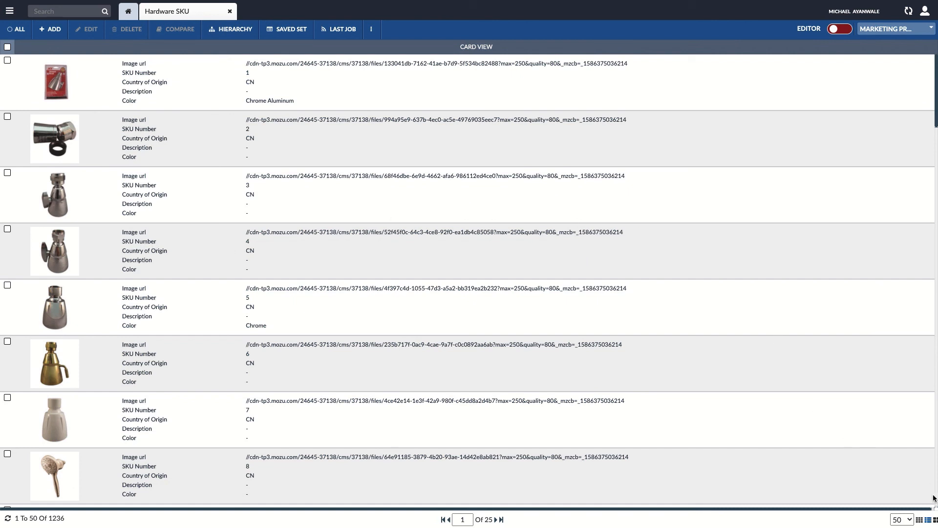
Step: Display the records in gallery view, and switch the listing to grid view
{"action": "left_click", "coordinate": [935, 521]}
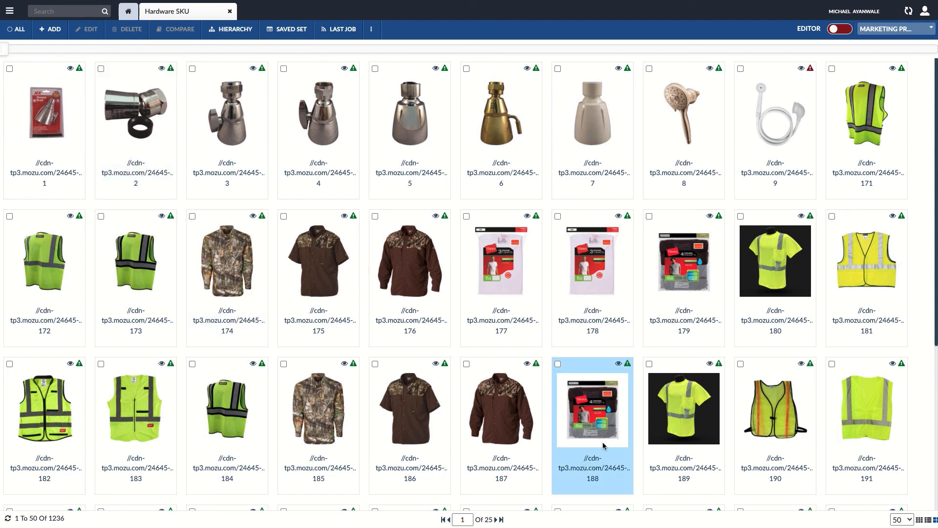
{"action": "left_click", "coordinate": [921, 521]}
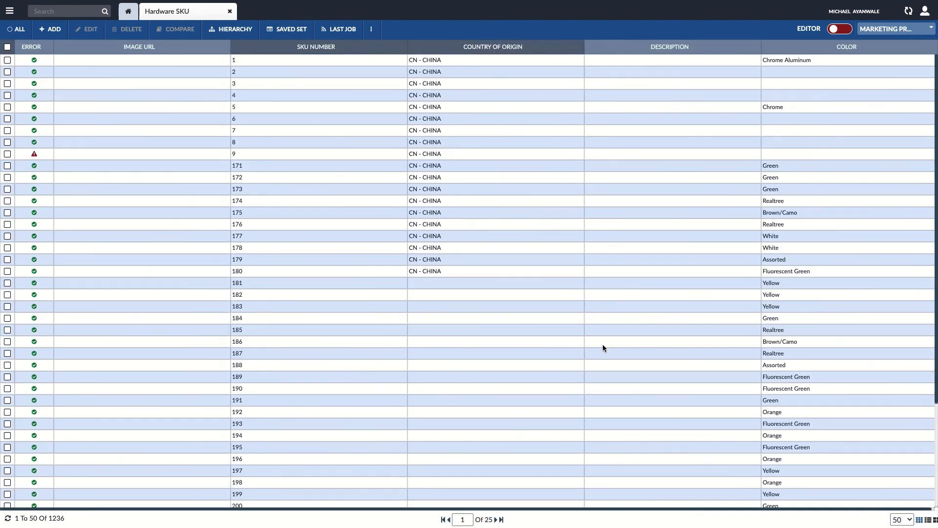